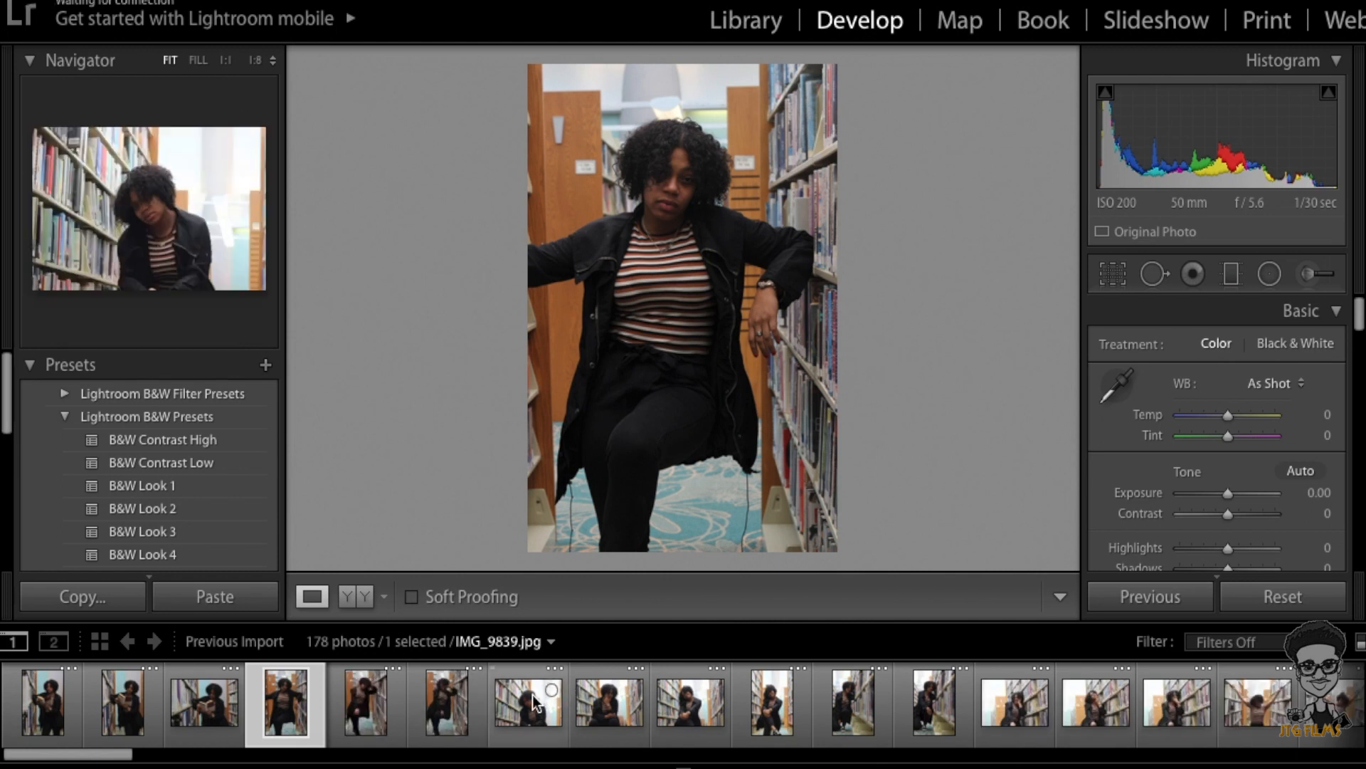
Step: Open photo IMG_9907.jpg for editing and set its Highlights to -49, Contrast to +33 and Shadows to -29
left_click(624, 710)
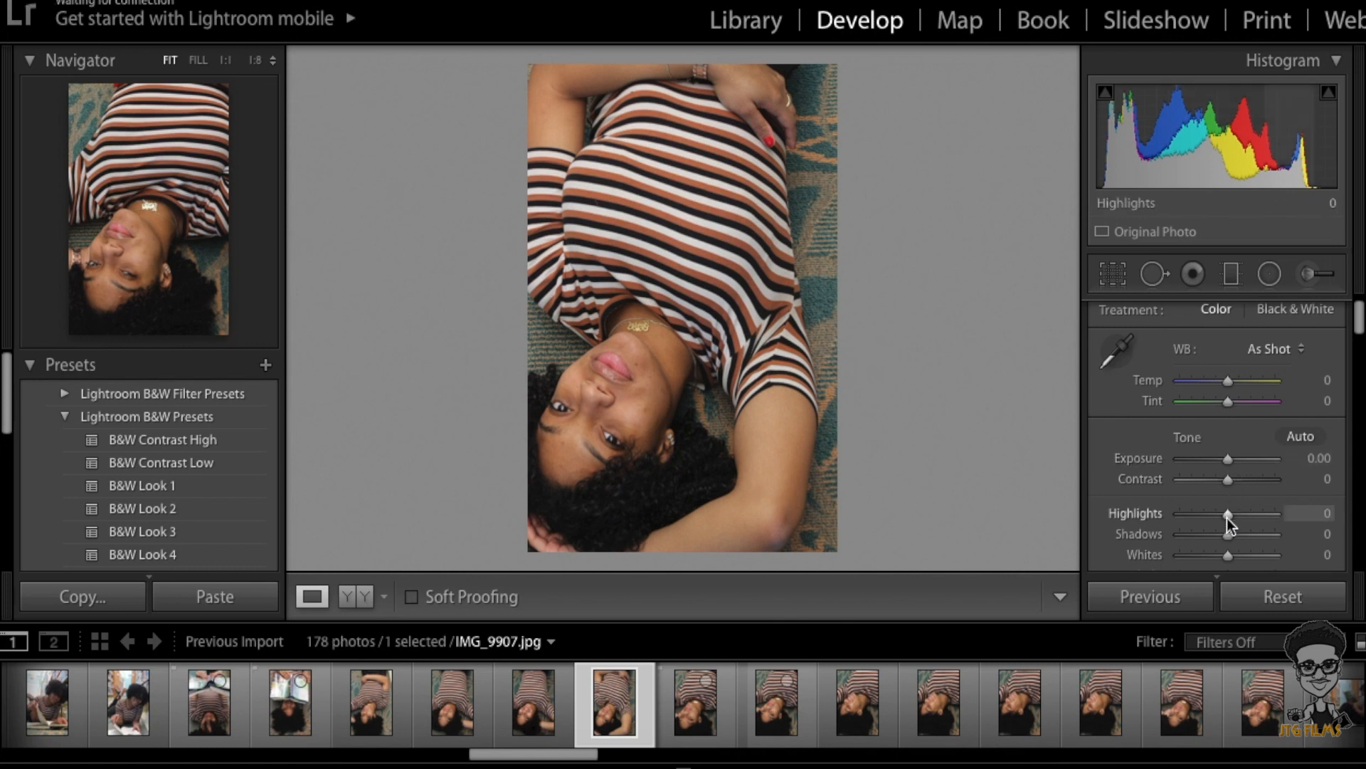
left_click_drag(1227, 518, 1260, 482)
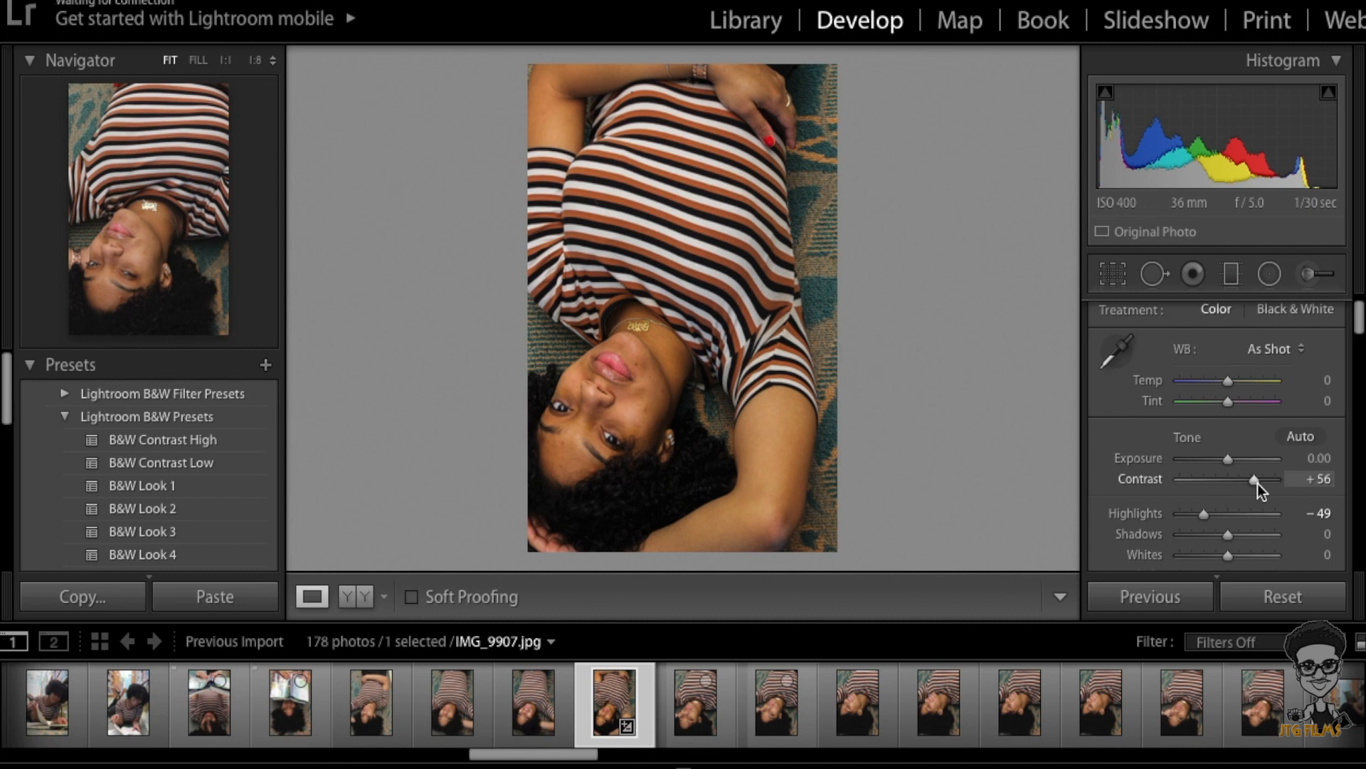
left_click_drag(1257, 484, 1239, 484)
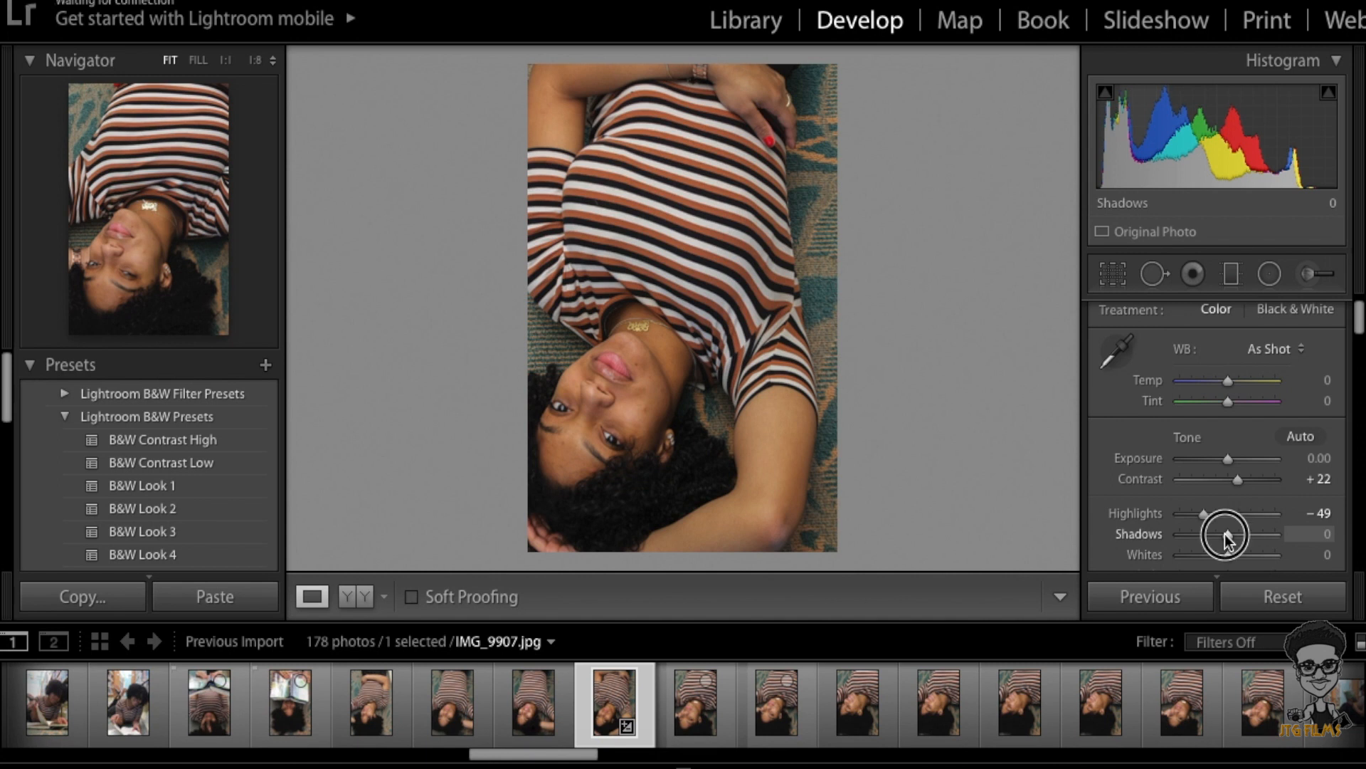
mouse_move(1224, 534)
left_mouse_down()
mouse_move(1206, 536)
mouse_move(1257, 534)
mouse_move(1210, 532)
left_mouse_up()
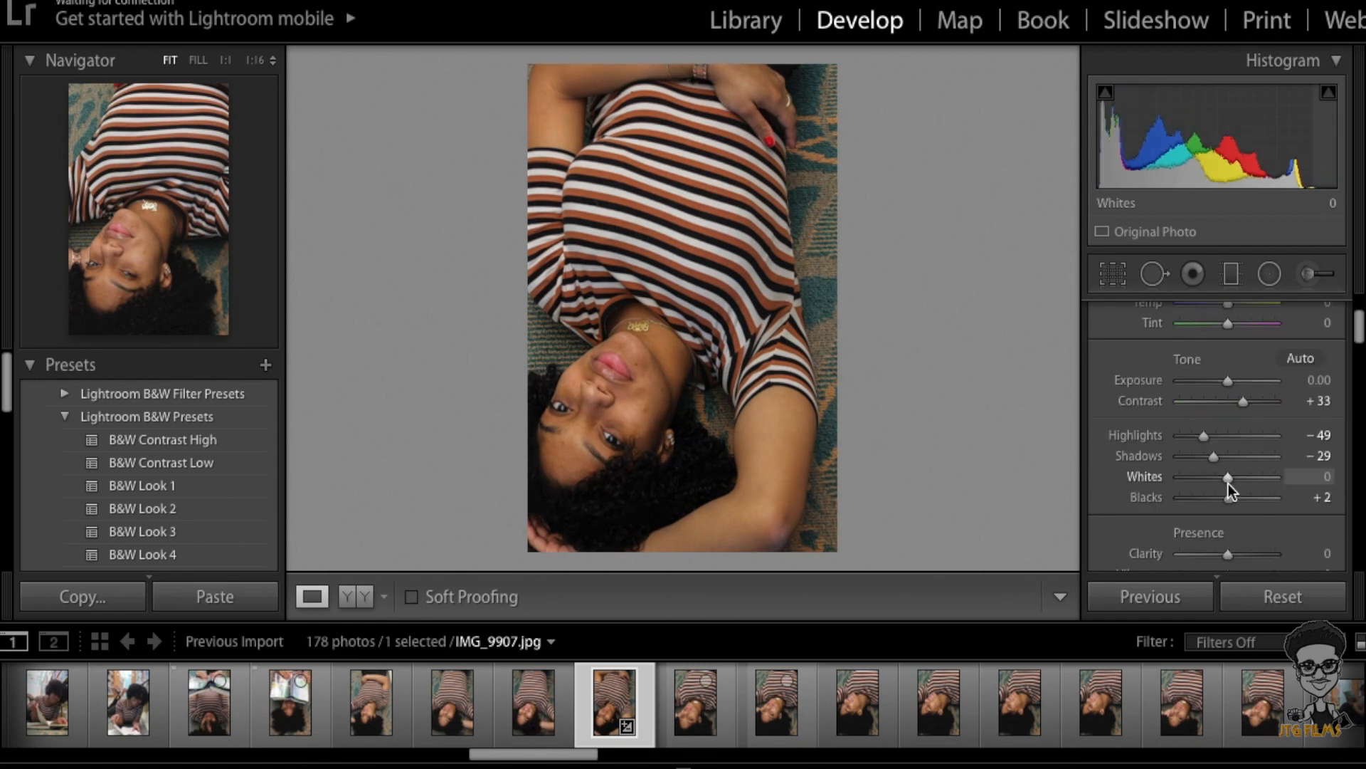
Step: Set the photo's Whites to -43 and Blacks to -52 in the basic tone adjustments
left_click_drag(1228, 477, 1268, 483)
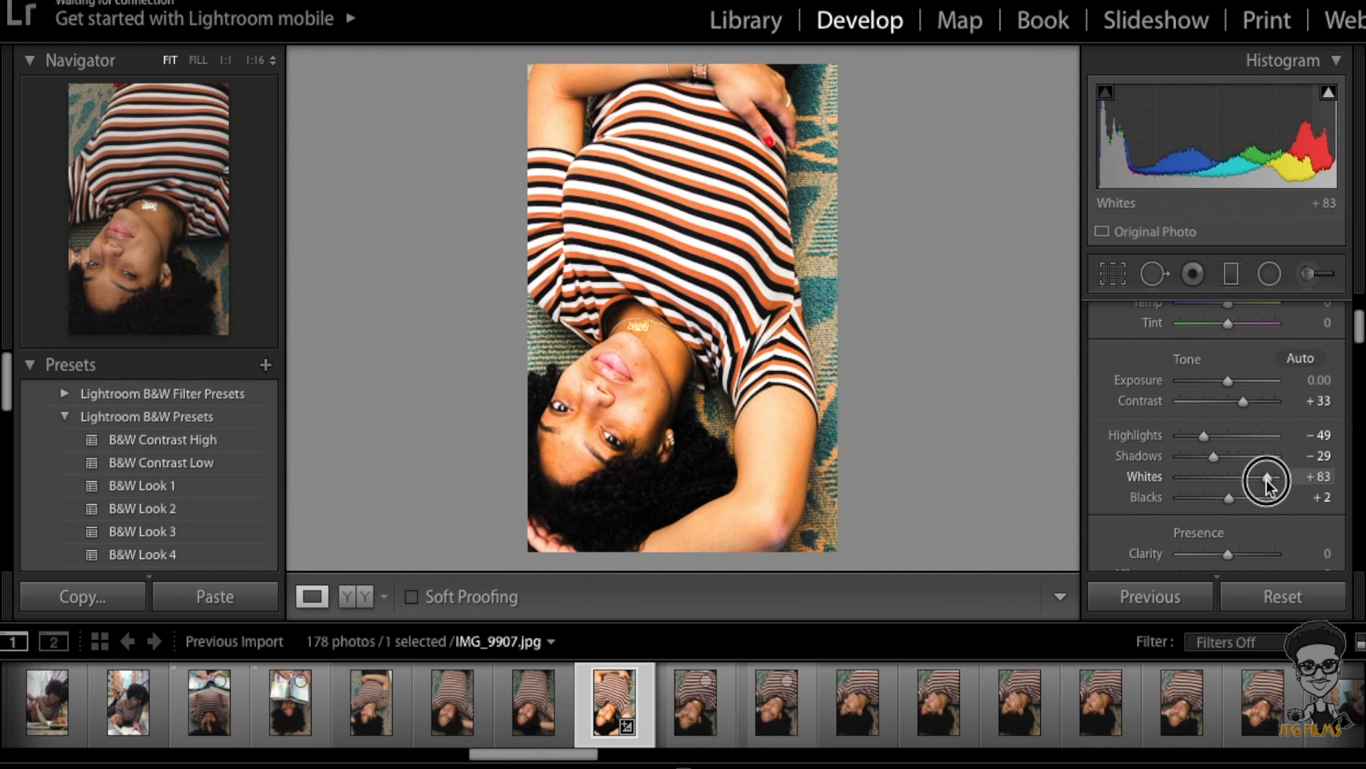
left_click_drag(1268, 484, 1204, 477)
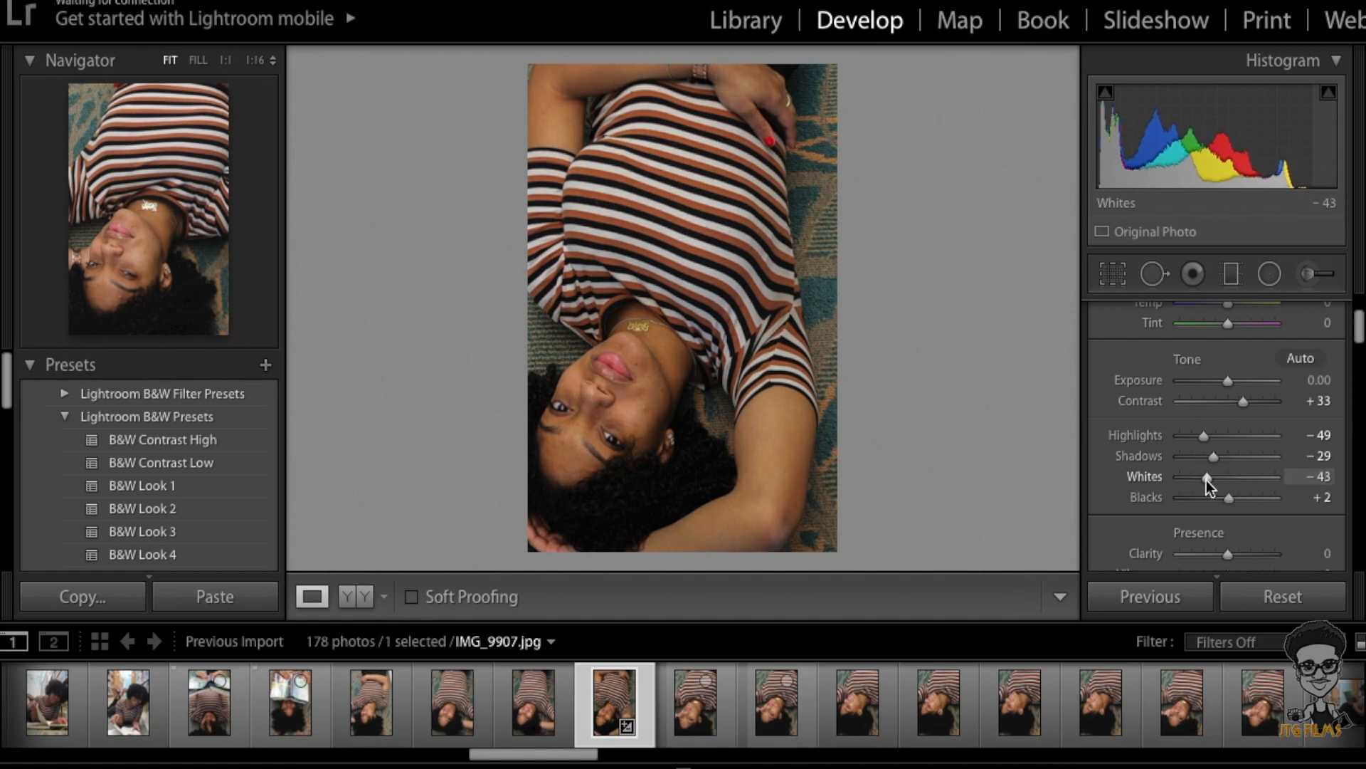
mouse_move(1212, 499)
left_mouse_down()
mouse_move(1194, 505)
mouse_move(1205, 506)
left_mouse_up()
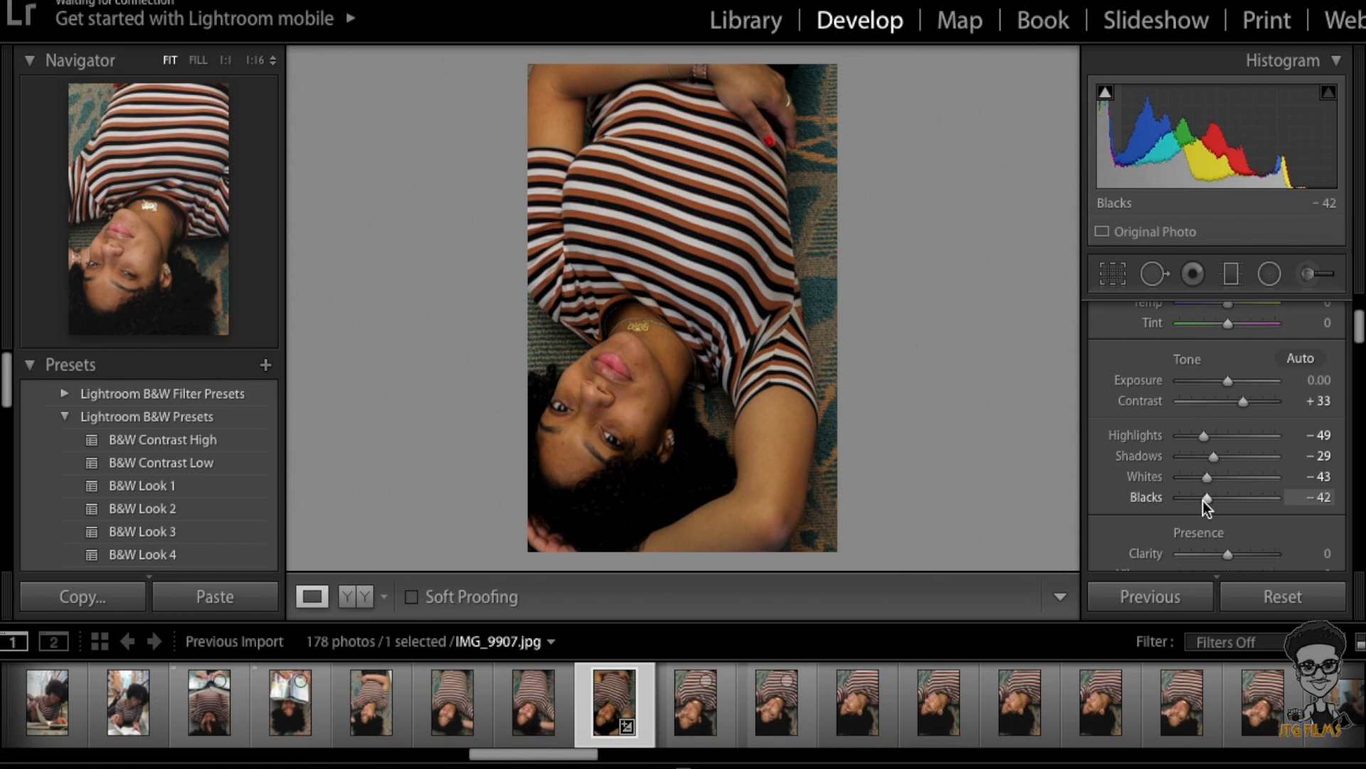
left_click_drag(1205, 504, 1167, 499)
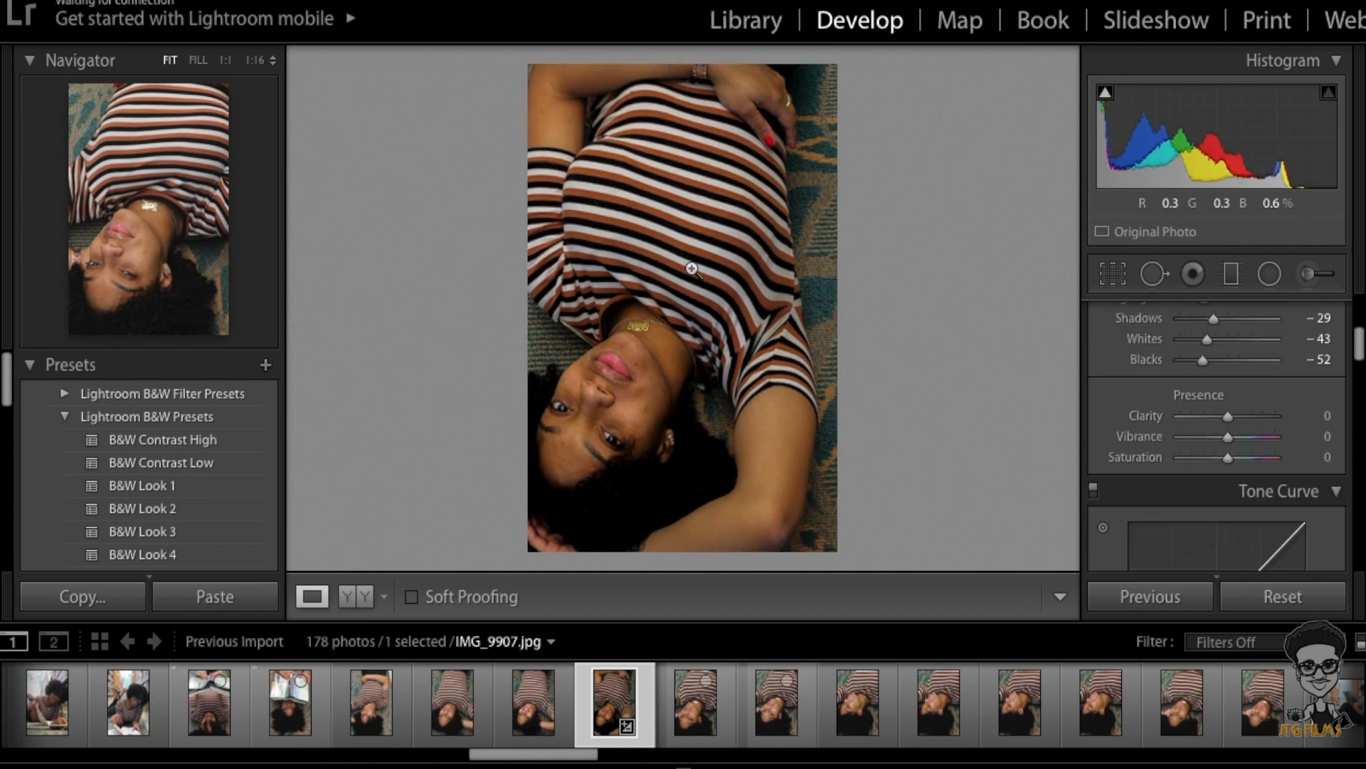
Step: Check the face and shirt up close, and set Vibrance to +20 and Saturation to +10
left_click(691, 268)
left_click_drag(695, 208, 707, 409)
left_click(707, 409)
left_click(793, 342)
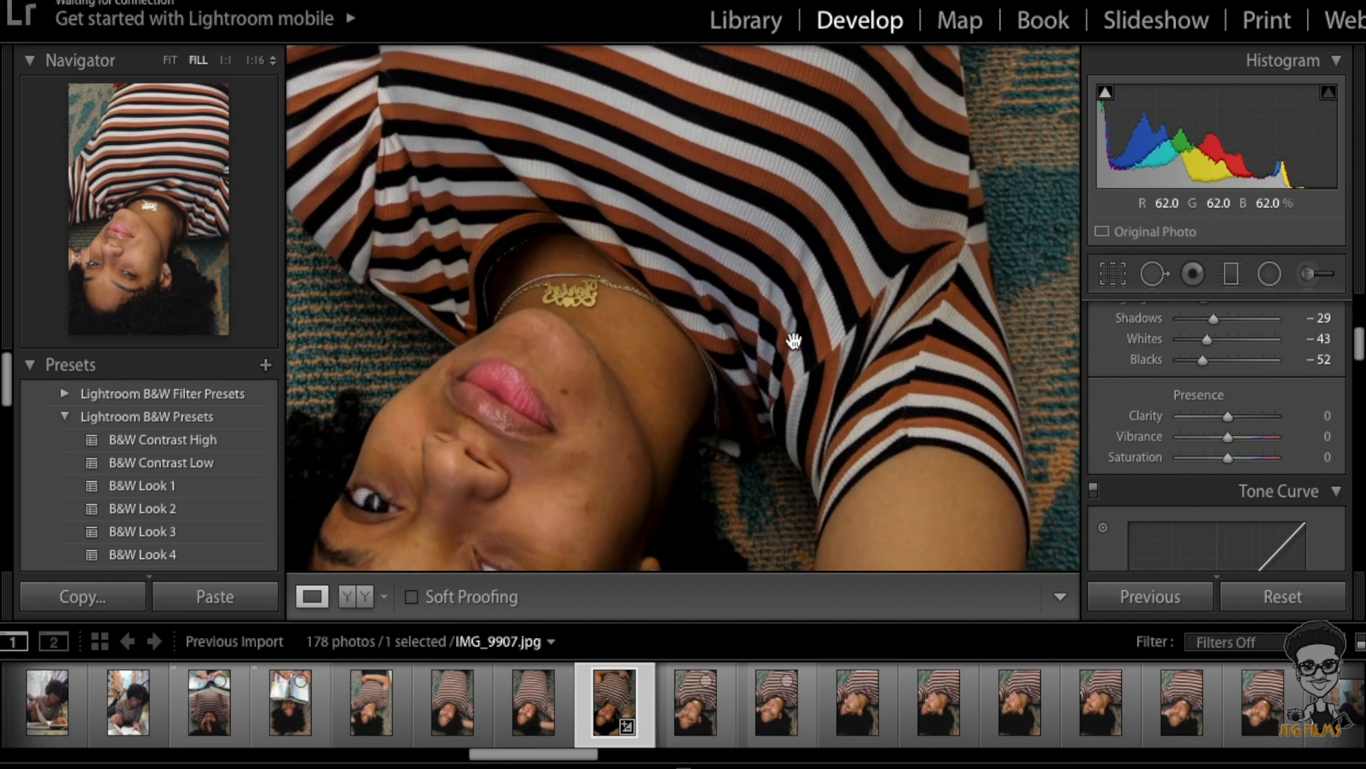
mouse_move(1227, 436)
left_mouse_down()
mouse_move(1273, 439)
mouse_move(1239, 442)
left_mouse_up()
left_click(803, 416)
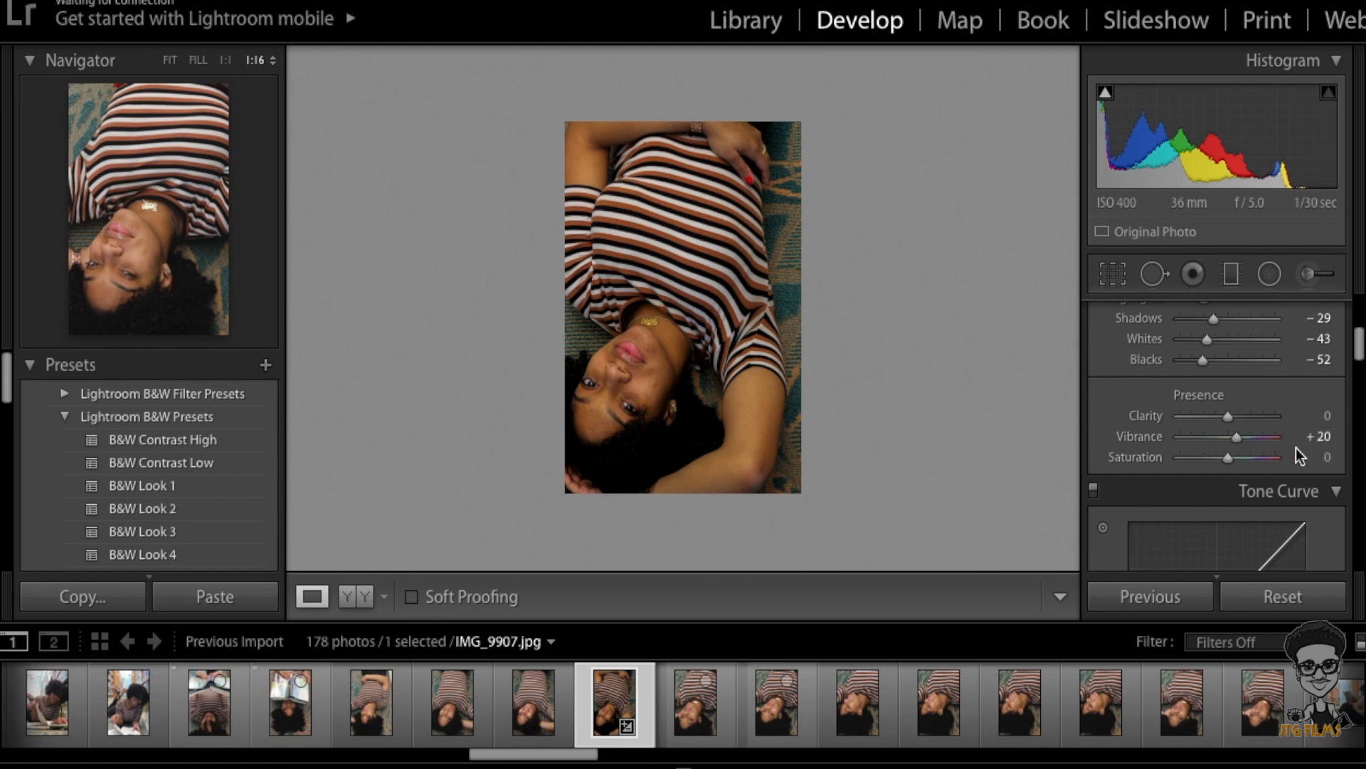
left_click(1320, 460)
left_click_drag(1323, 460, 1330, 460)
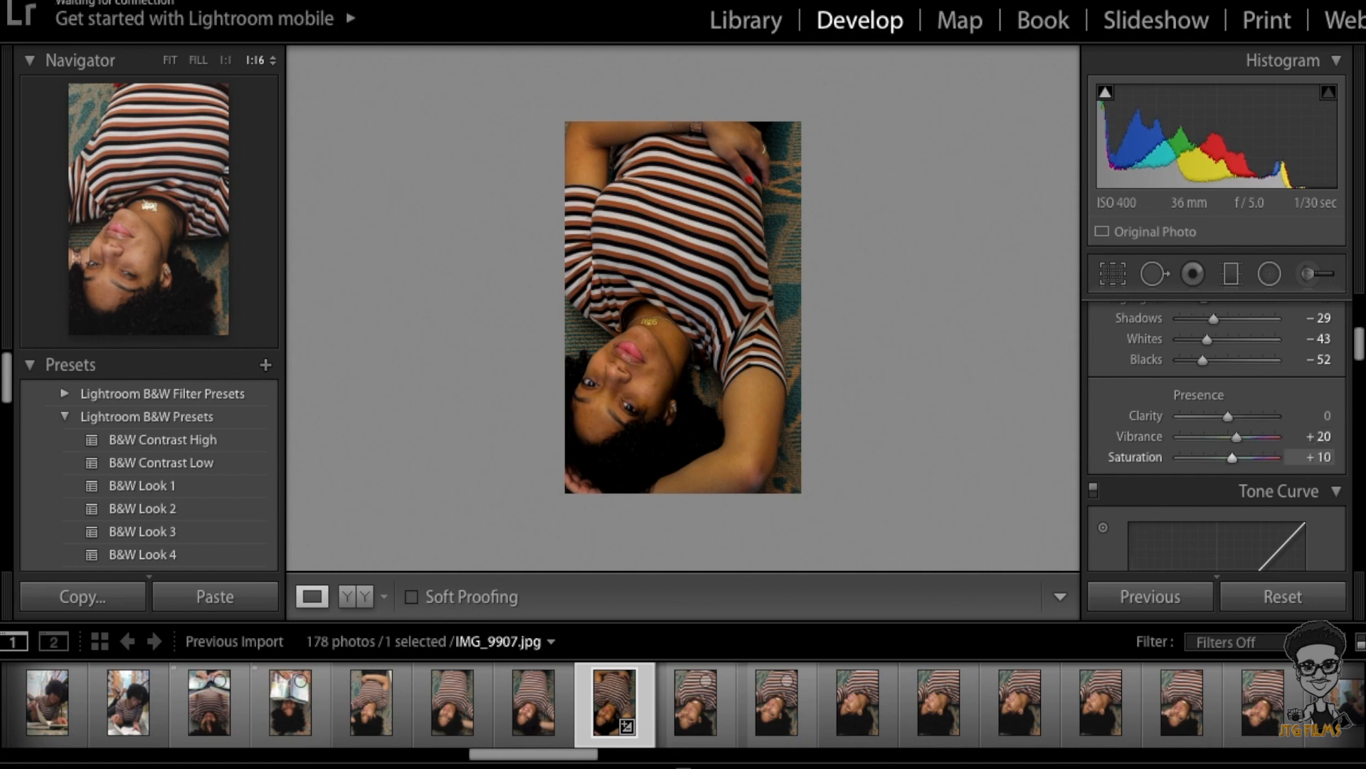
Step: Adjust the tone curve regions with Highlights at -67, Lights at 0, Darks at -6 and Shadows at +9
scroll(1217, 427, "down", 3)
left_click(170, 61)
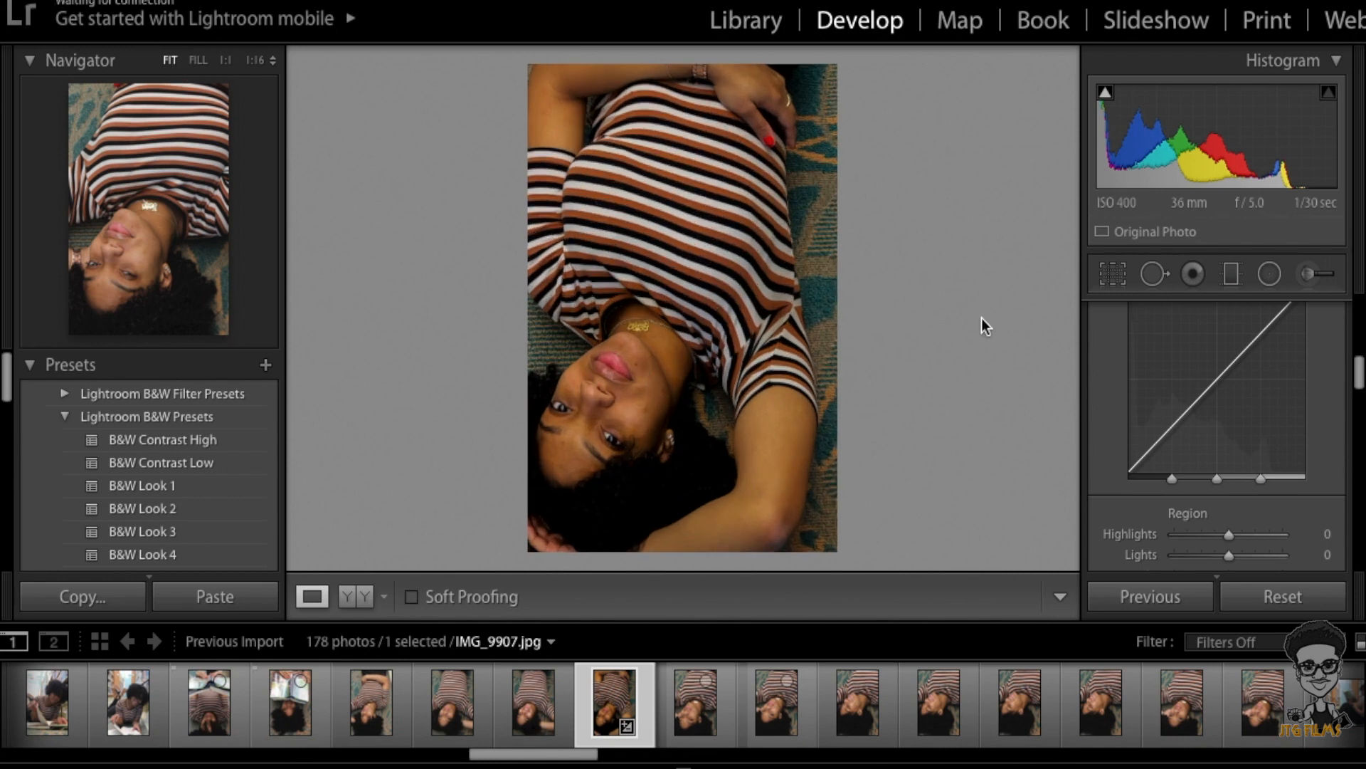
scroll(1231, 475, "down", 3)
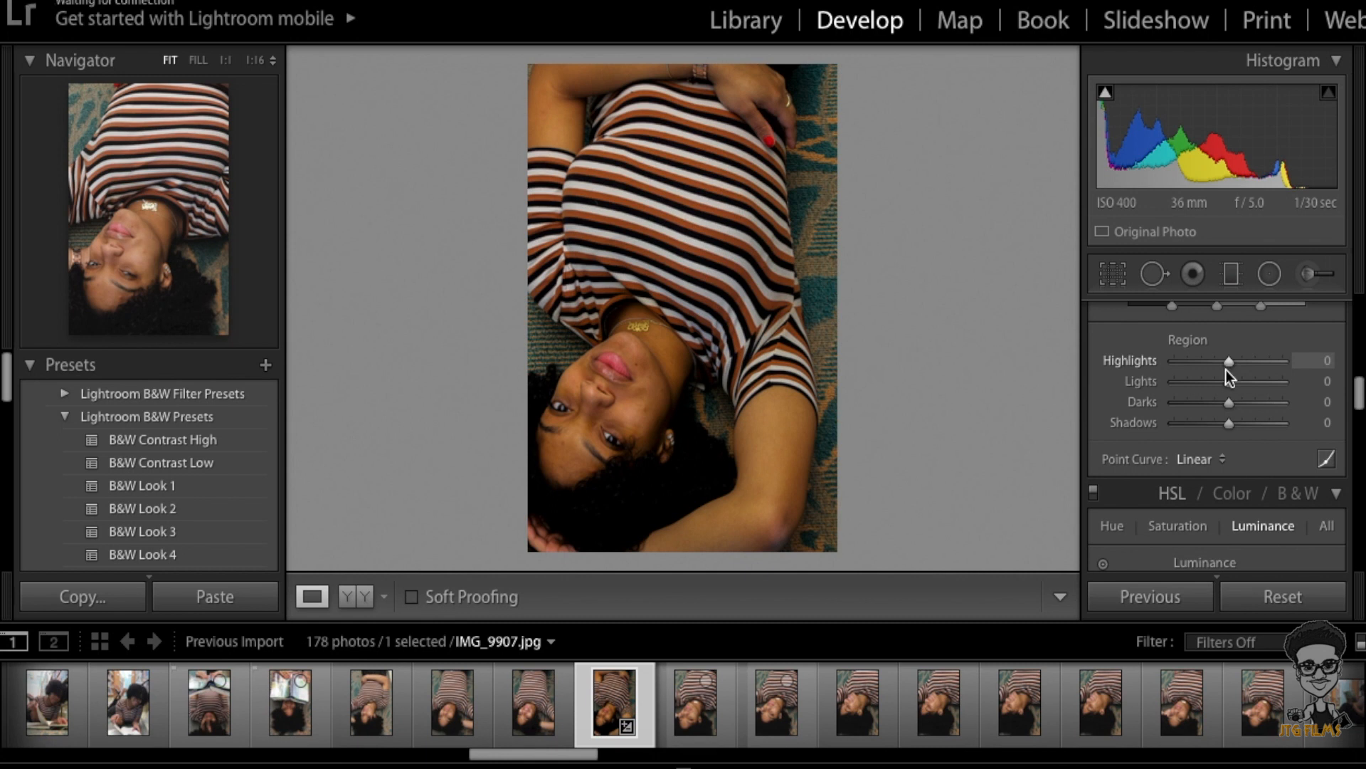
mouse_move(1229, 363)
left_mouse_down()
mouse_move(1192, 363)
mouse_move(1180, 379)
mouse_move(1228, 382)
left_mouse_up()
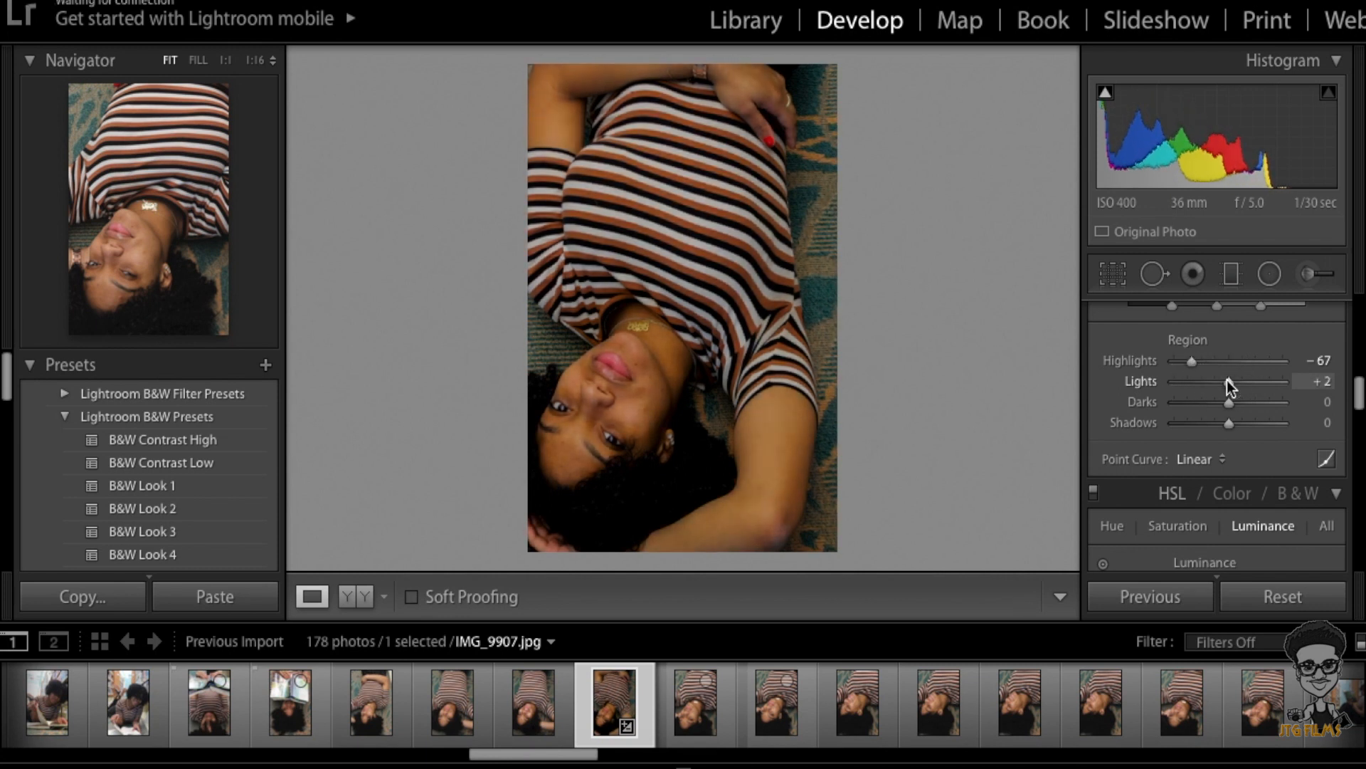
left_click_drag(1321, 381, 1316, 382)
mouse_move(1228, 401)
left_mouse_down()
mouse_move(1213, 399)
mouse_move(1232, 423)
left_mouse_up()
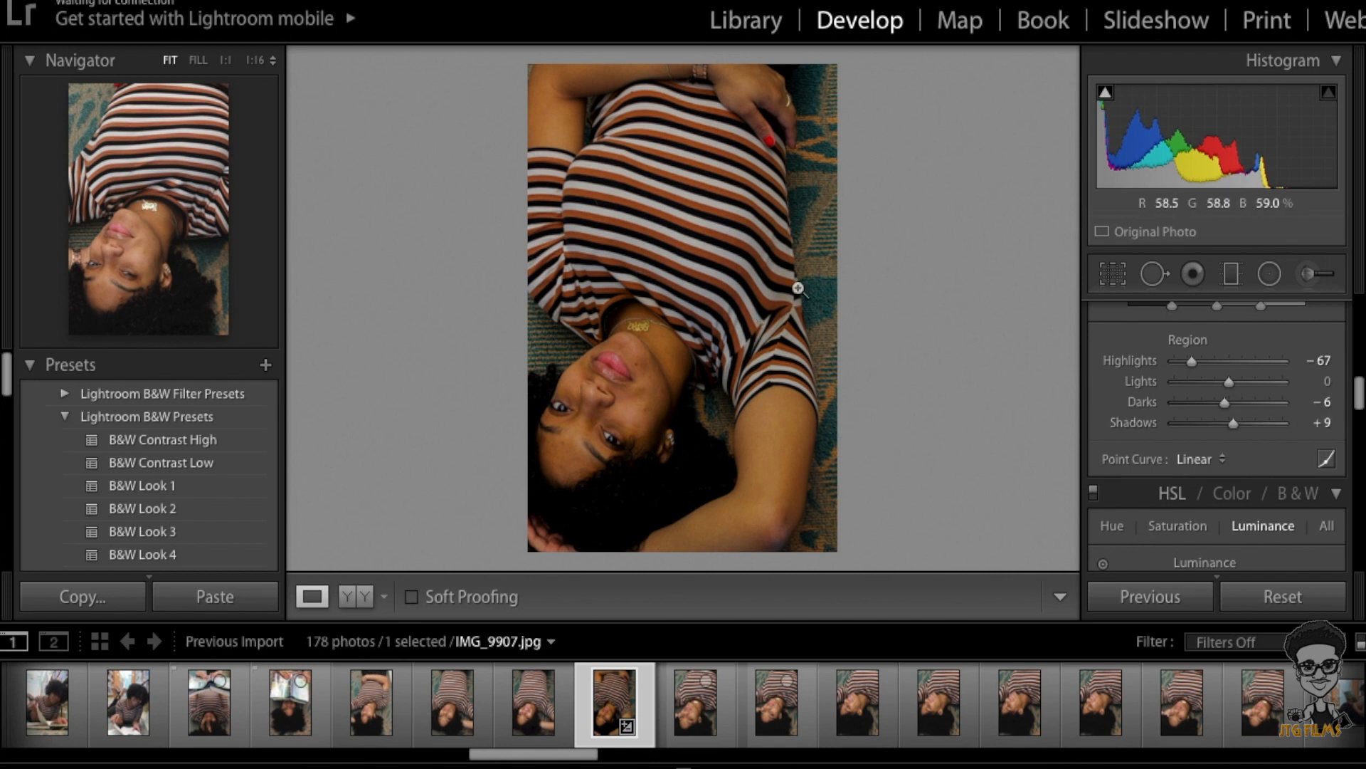
Step: Brighten the skin tones by setting the Orange luminance to +18 in the HSL adjustments
scroll(1227, 449, "down", 5)
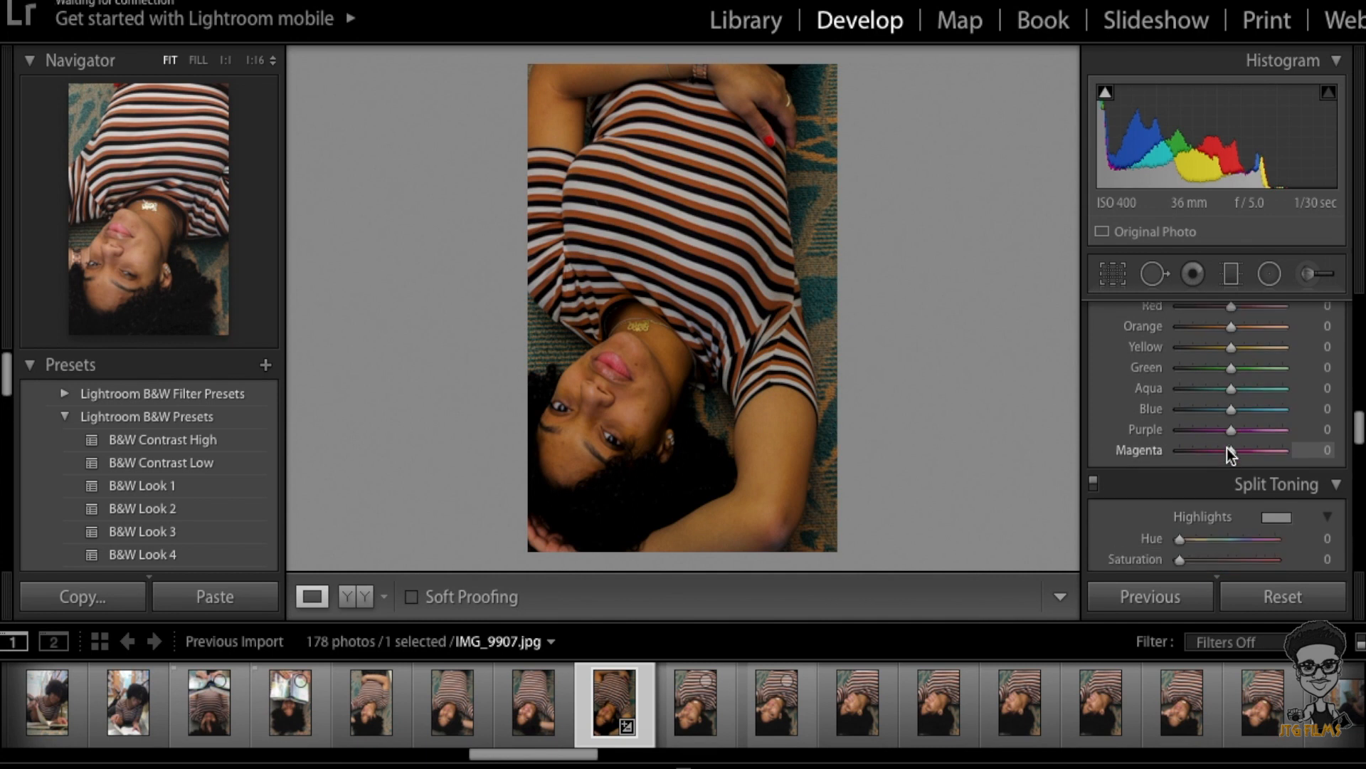
scroll(1227, 446, "up", 2)
scroll(1227, 447, "up", 1)
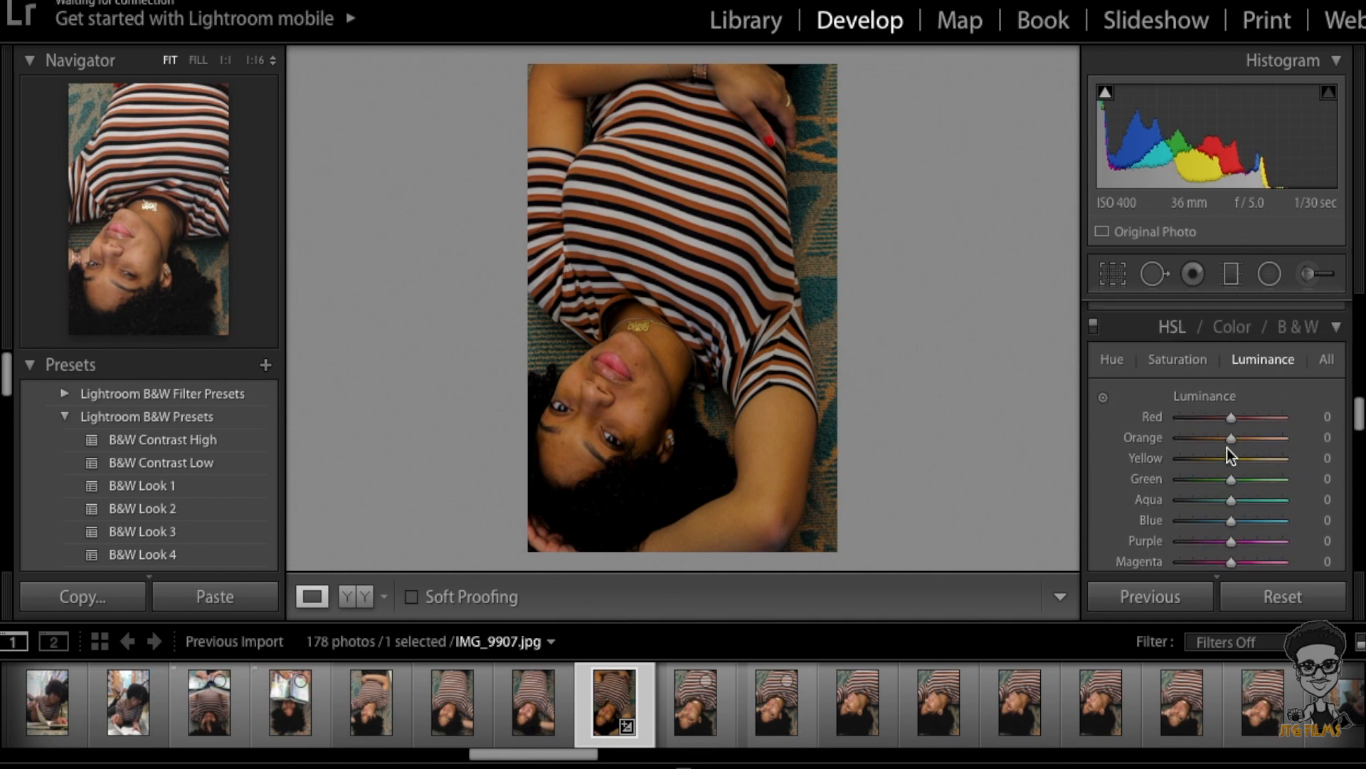
mouse_move(1231, 437)
left_mouse_down()
mouse_move(1257, 446)
mouse_move(1240, 442)
left_mouse_up()
left_click_drag(1248, 440, 1240, 437)
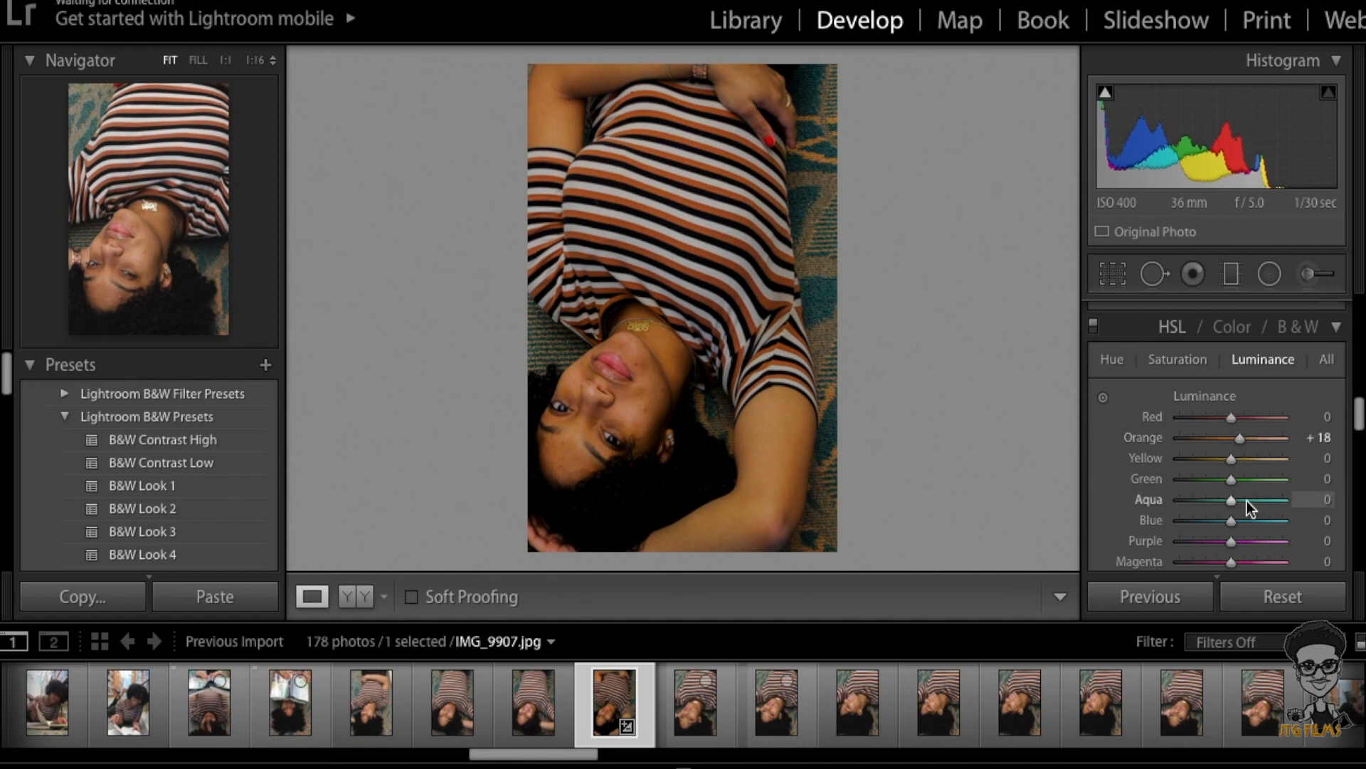
Step: Smooth the skin with luminance noise reduction, trying the maximum of 100 and reducing it to a light amount
scroll(1138, 470, "down", 5)
scroll(1135, 468, "up", 1)
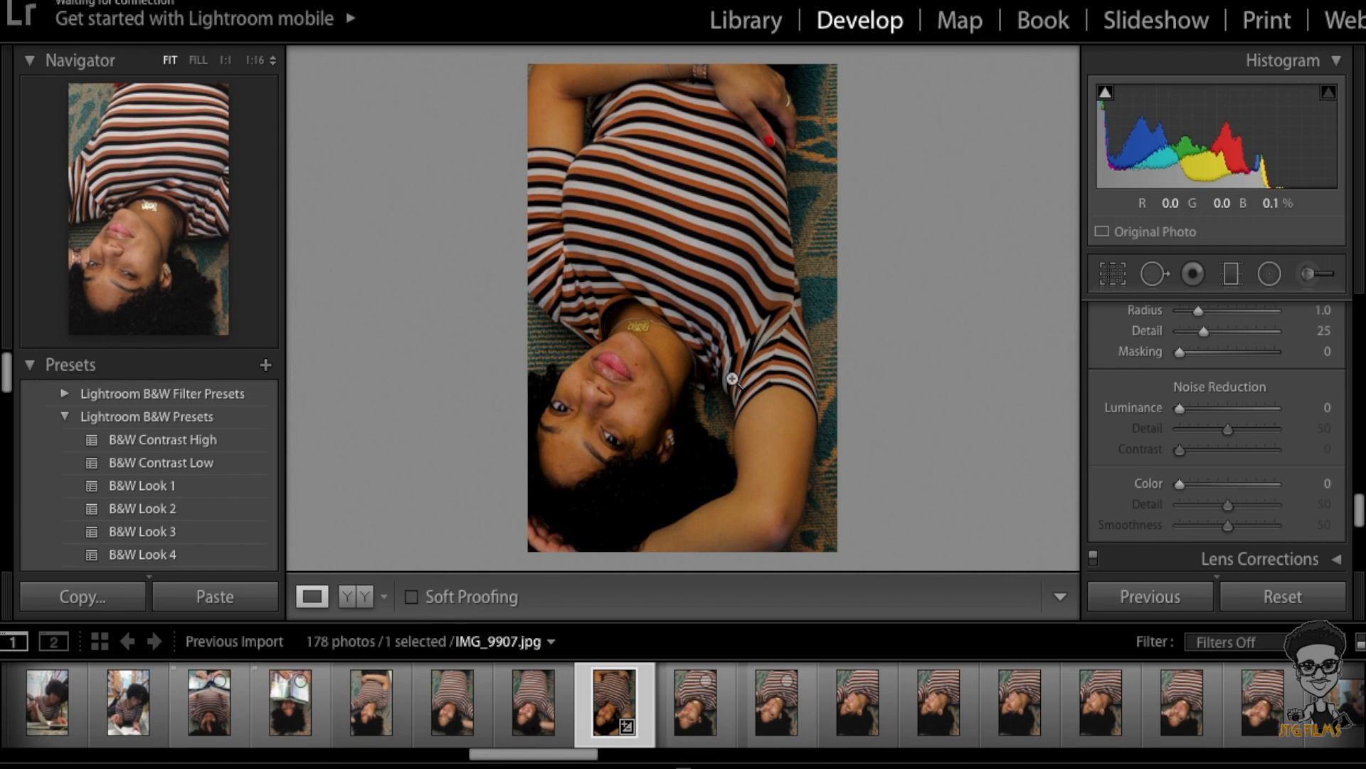
left_click(643, 393)
left_click(643, 393)
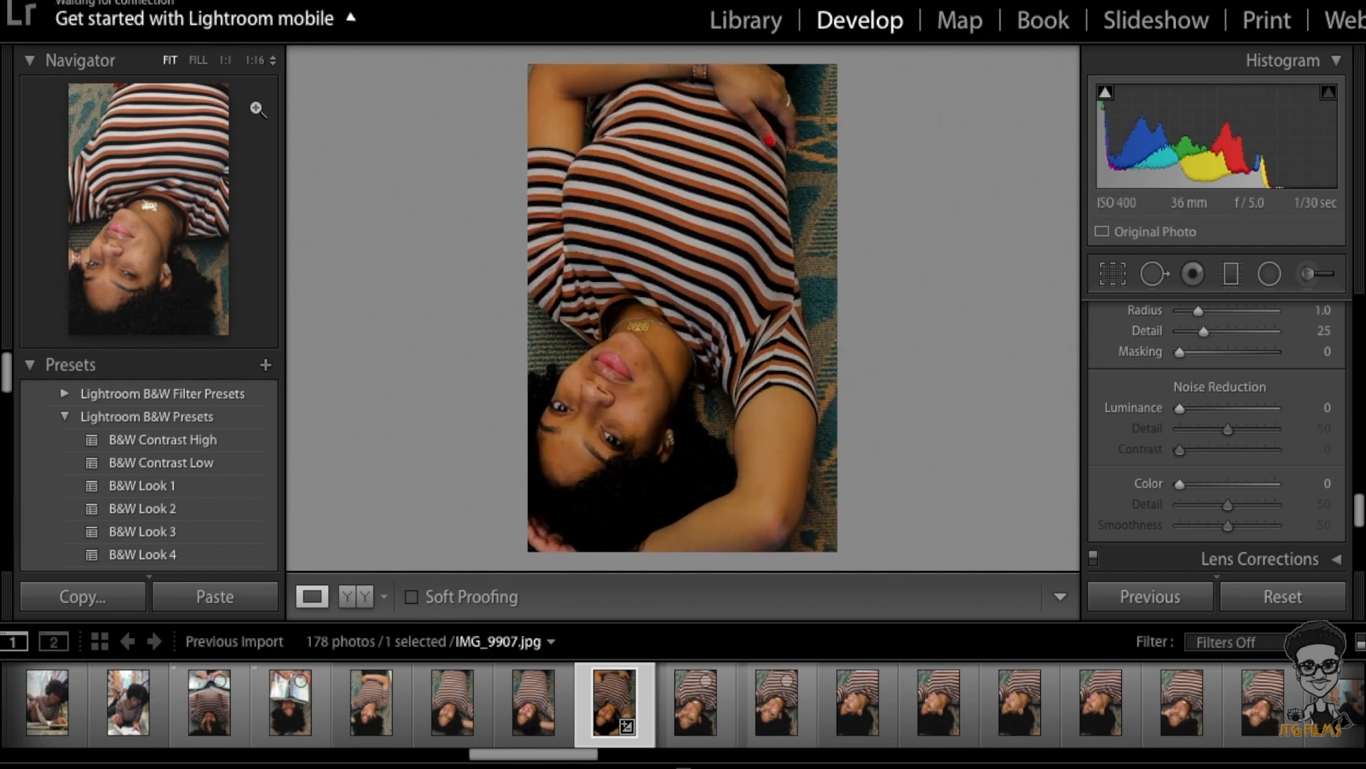
left_click(225, 59)
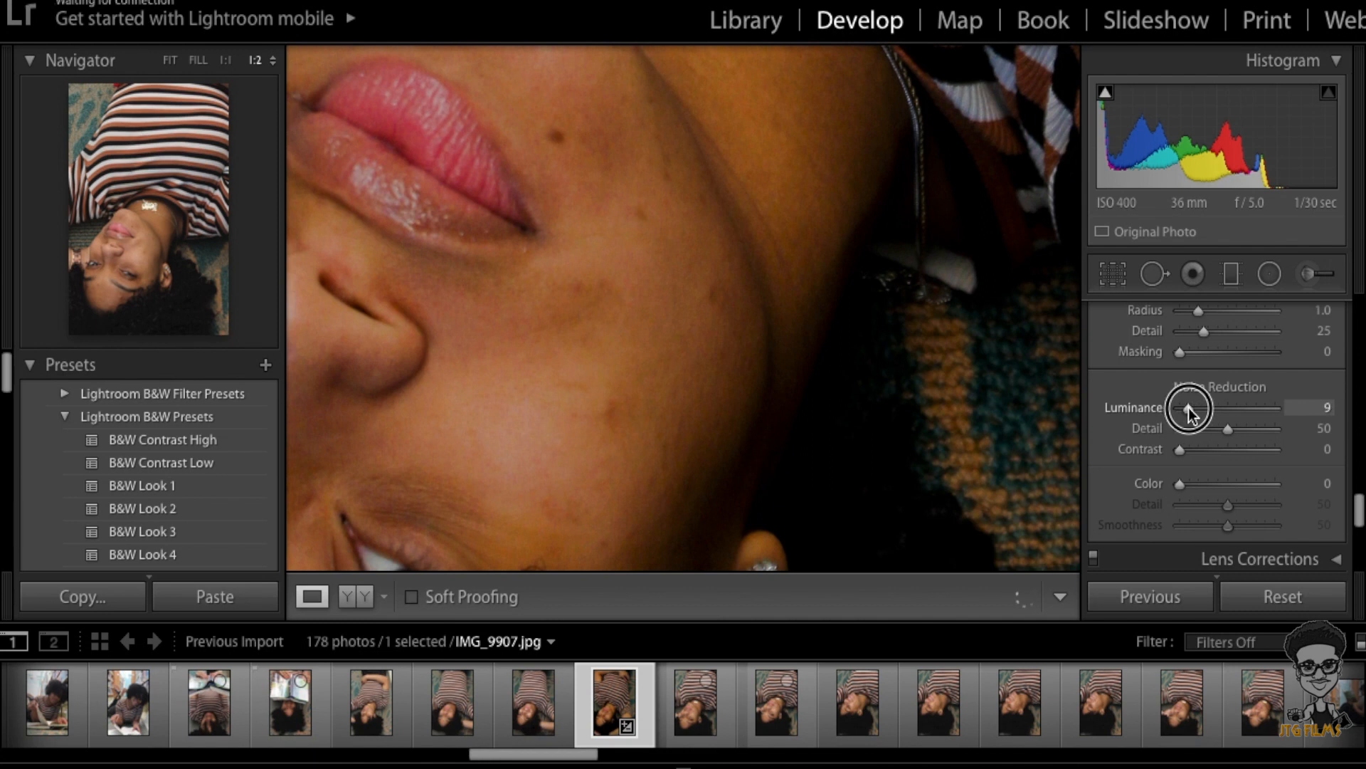
left_click_drag(1181, 407, 1363, 404)
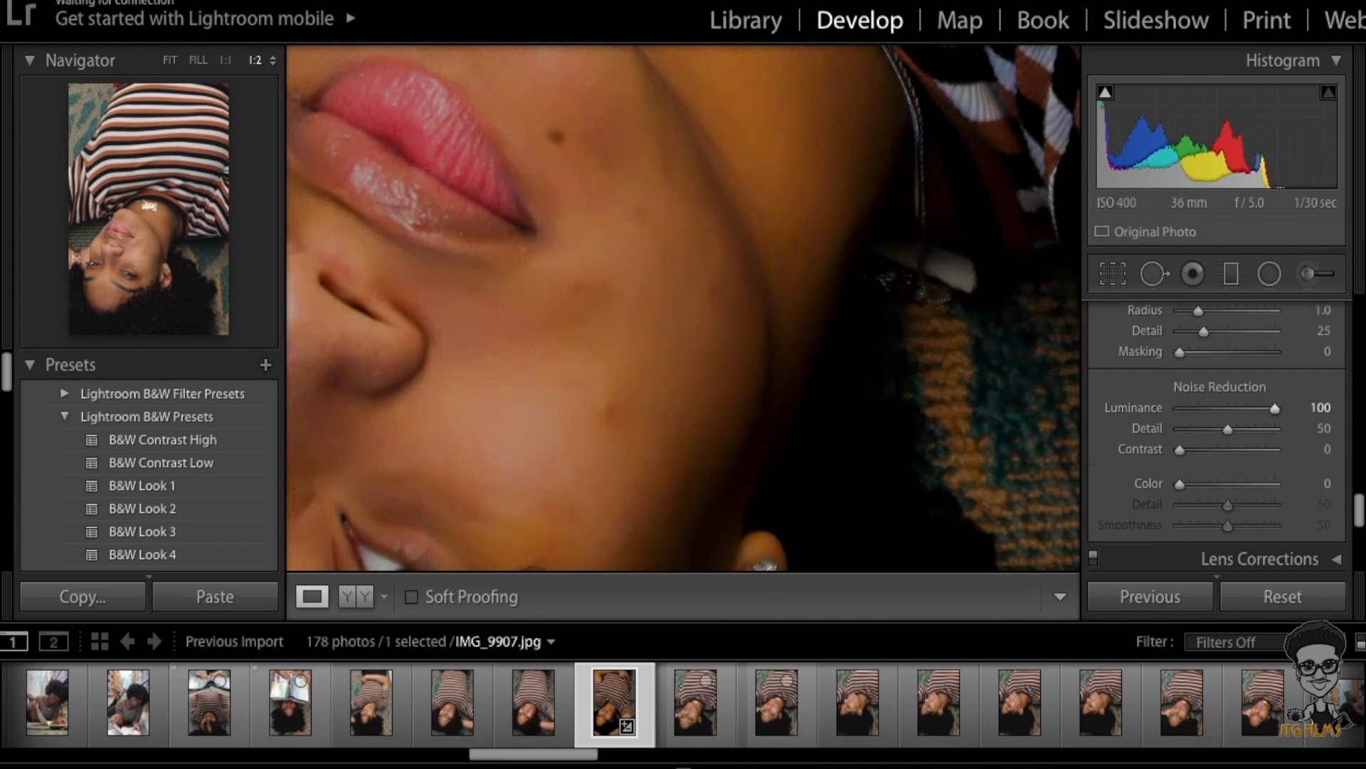
left_click(1197, 407)
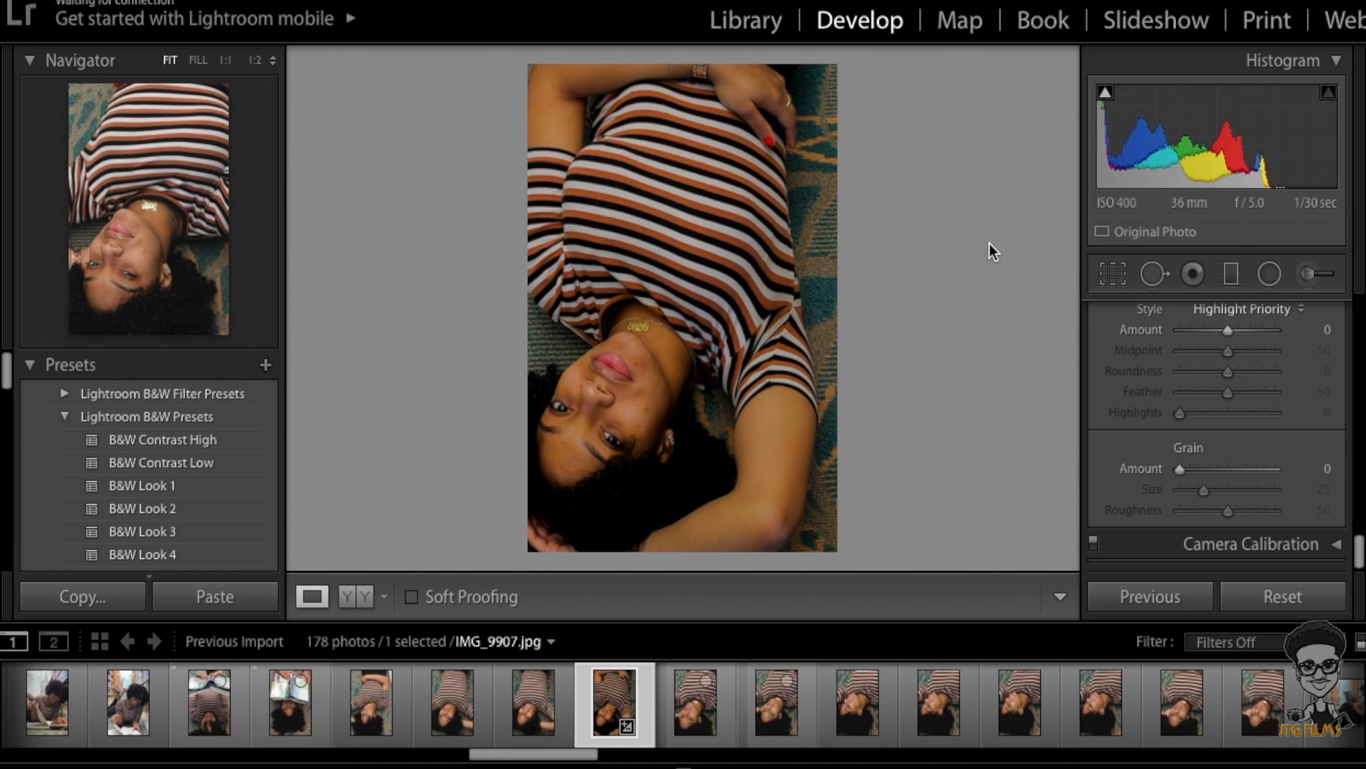
Step: Compare the original and edited versions of the photo side by side
left_click(356, 597)
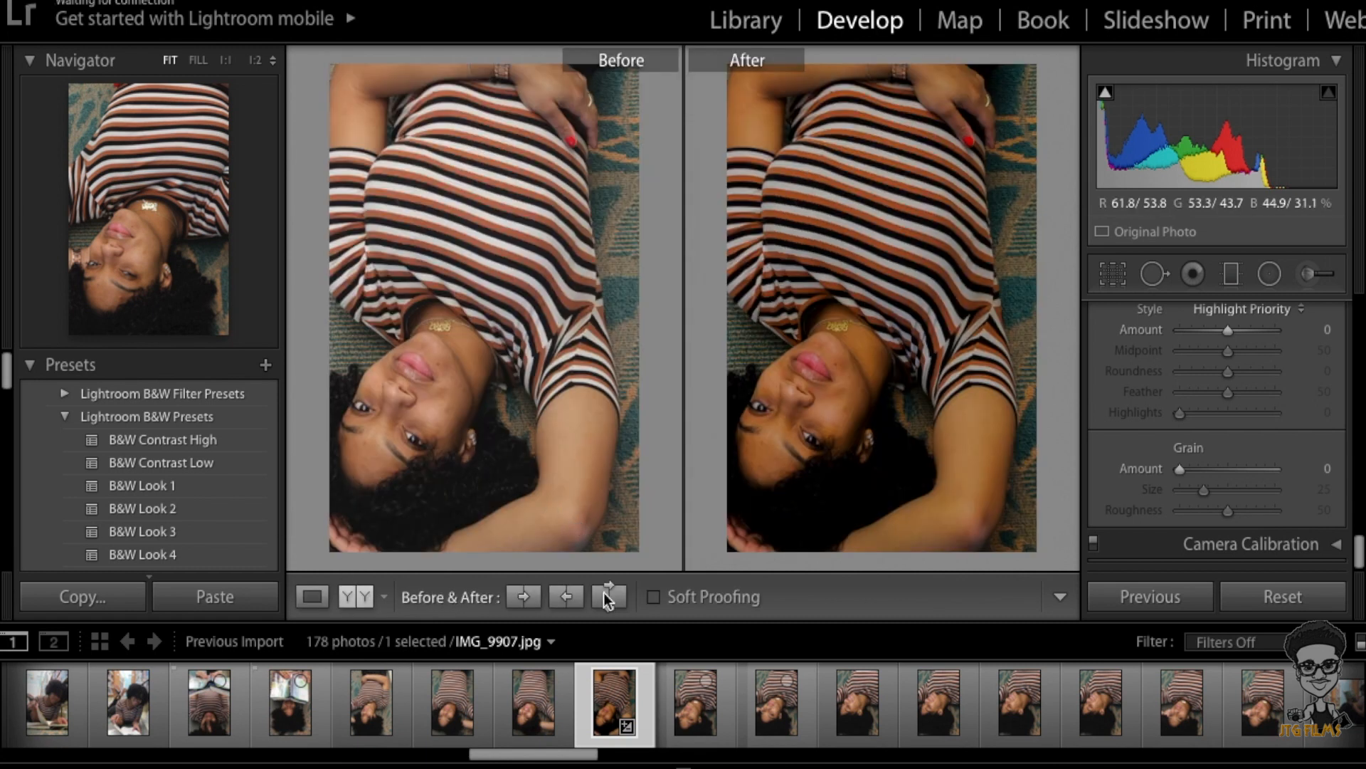